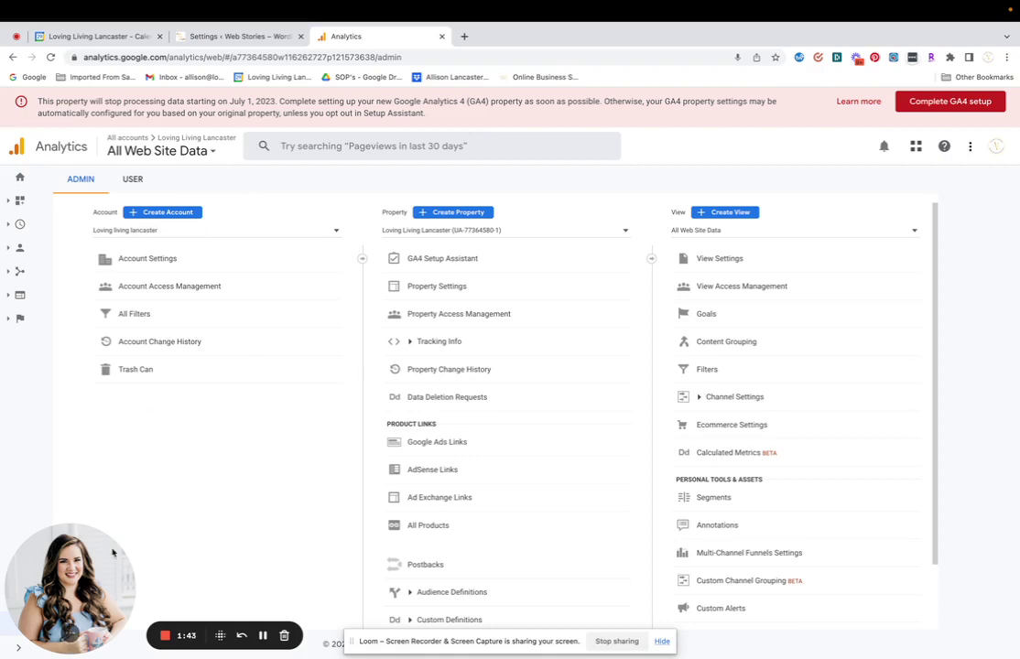
Bring up the Google Analytics Admin page with its Account, Property and View columns.
mouse_move(77, 582)
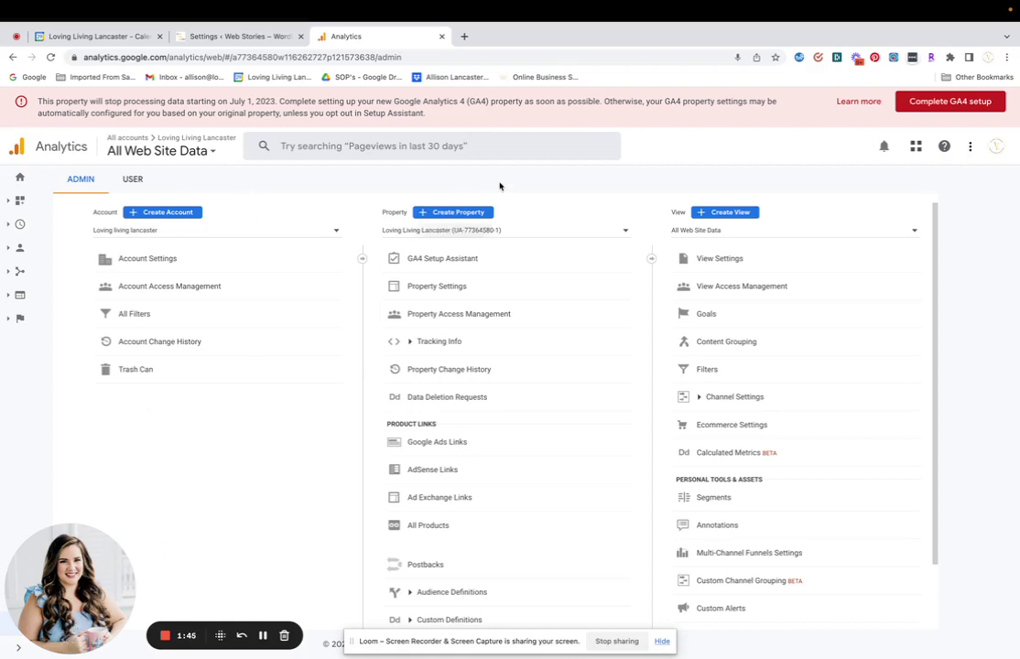
Start a new property named 'Google Web Stories'.
click(446, 214)
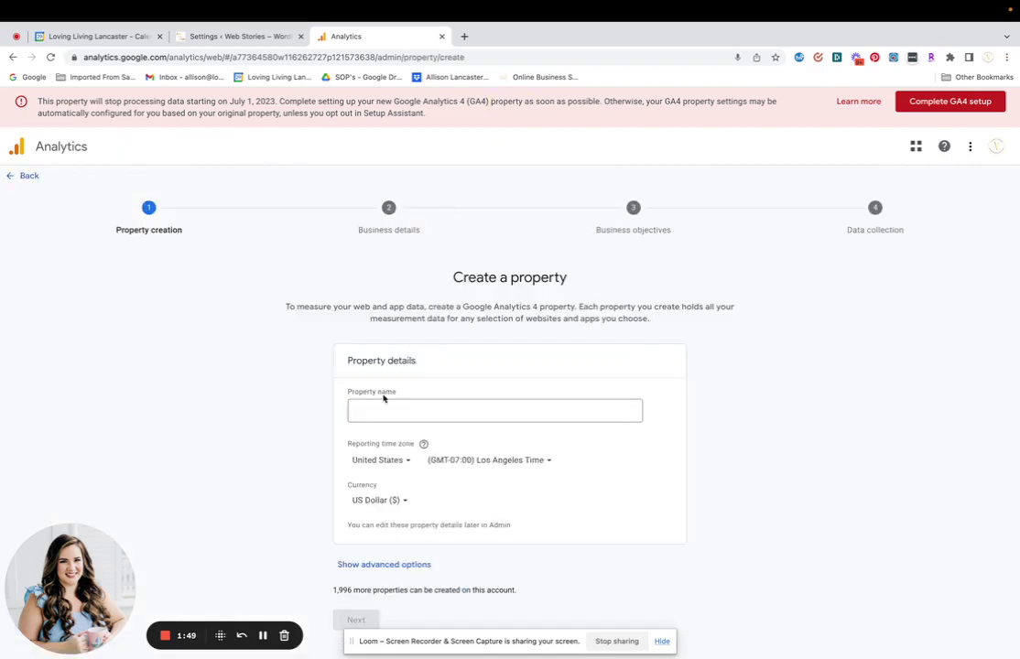
click(385, 408)
text(Go)
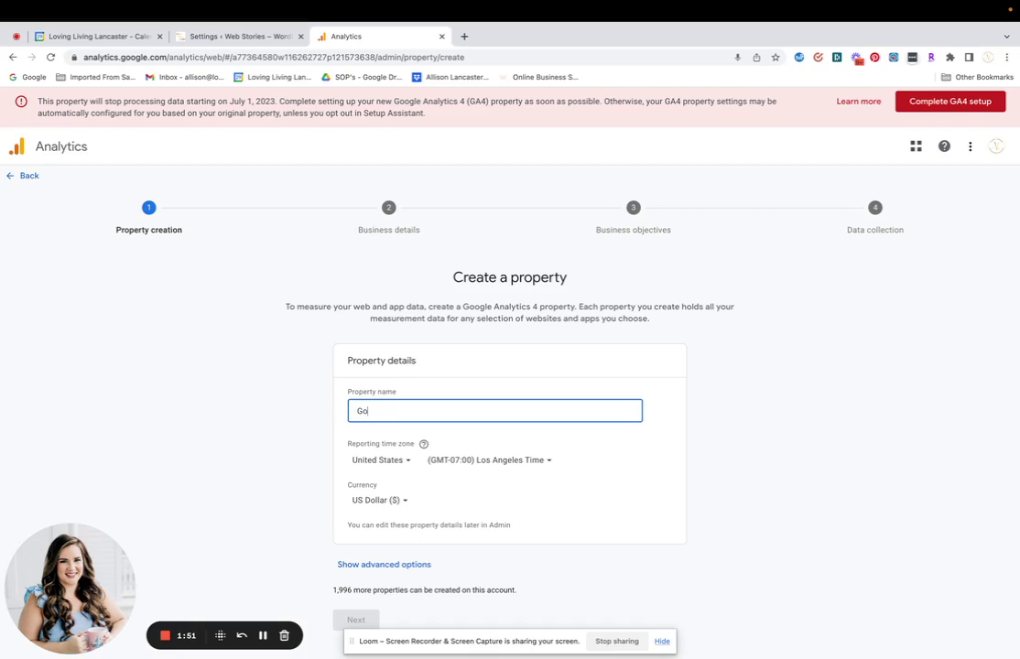
text(ogle Web Stories)
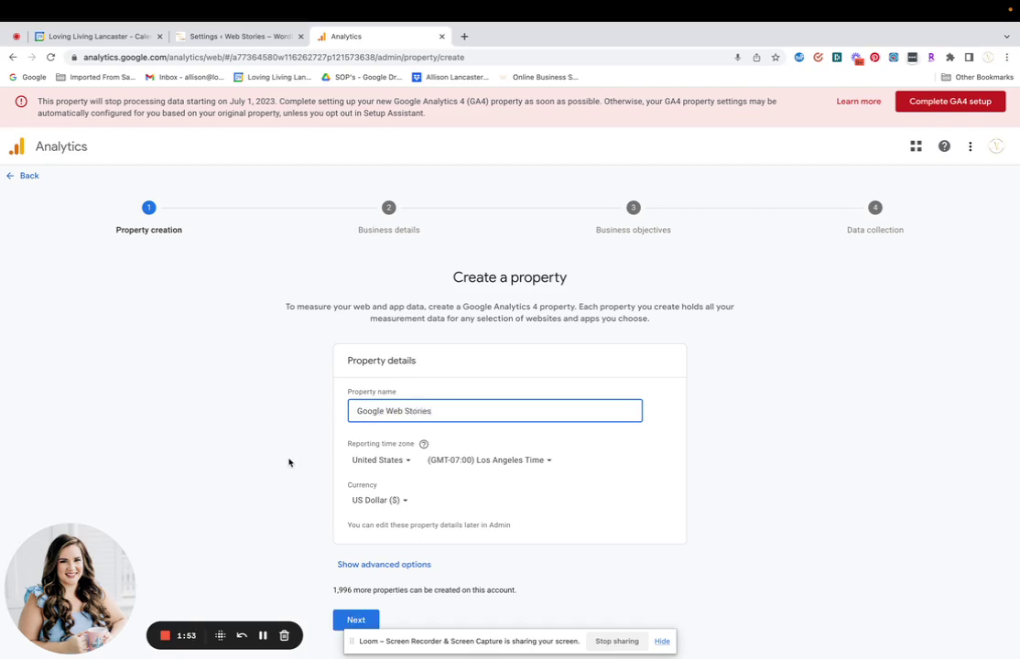
click(357, 617)
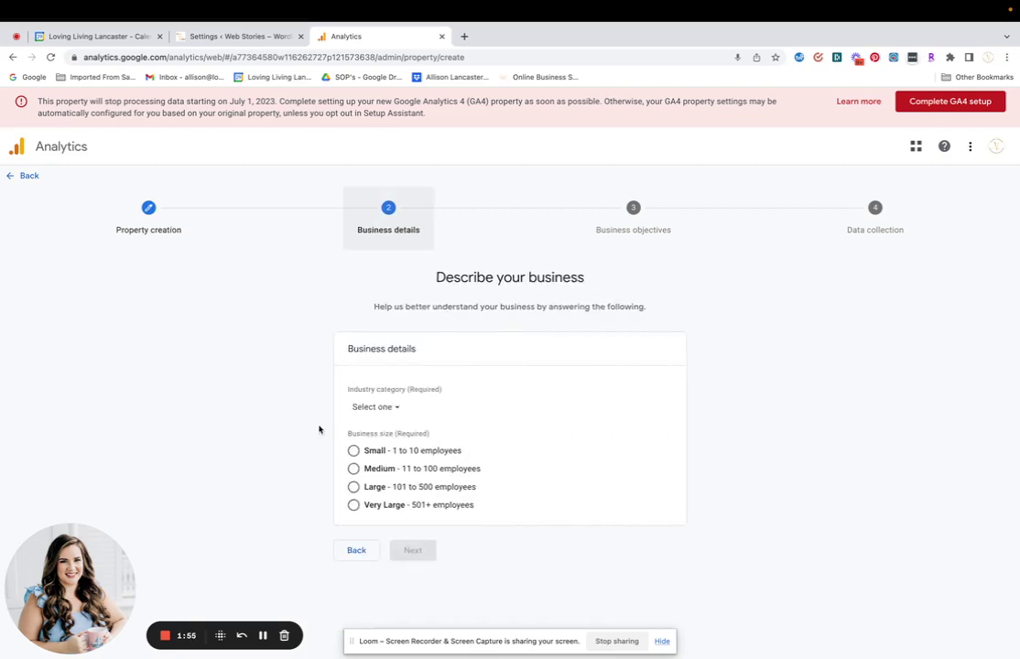
Describe the business as Small, Food & Drink, aiming to generate leads, and create the property.
click(353, 453)
click(374, 408)
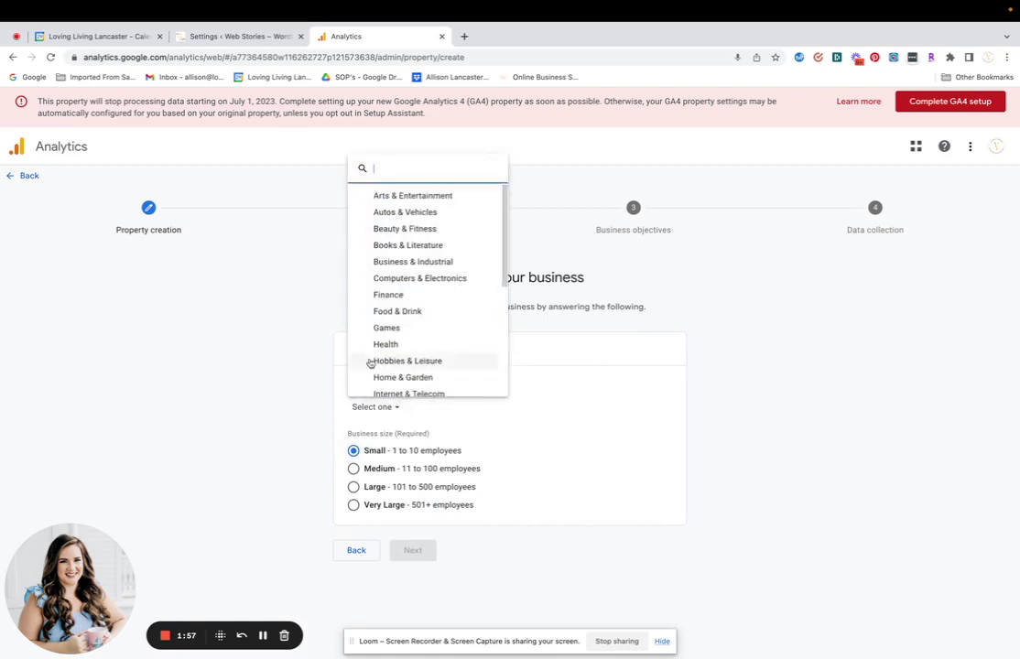
click(380, 312)
click(412, 551)
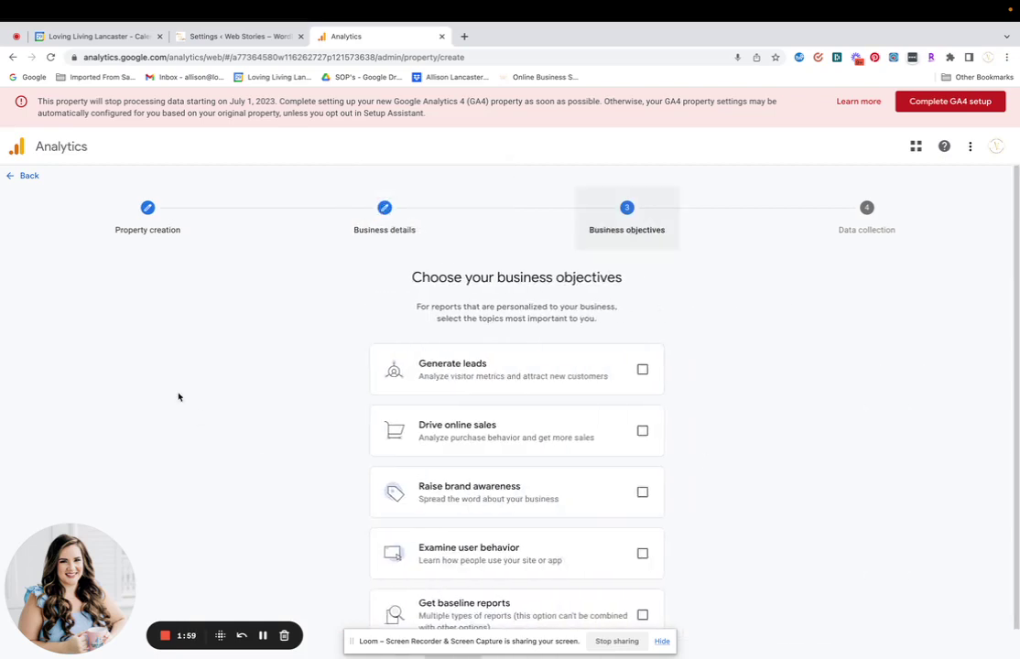
scroll(196, 394, down, 1)
scroll(196, 394, down, 1)
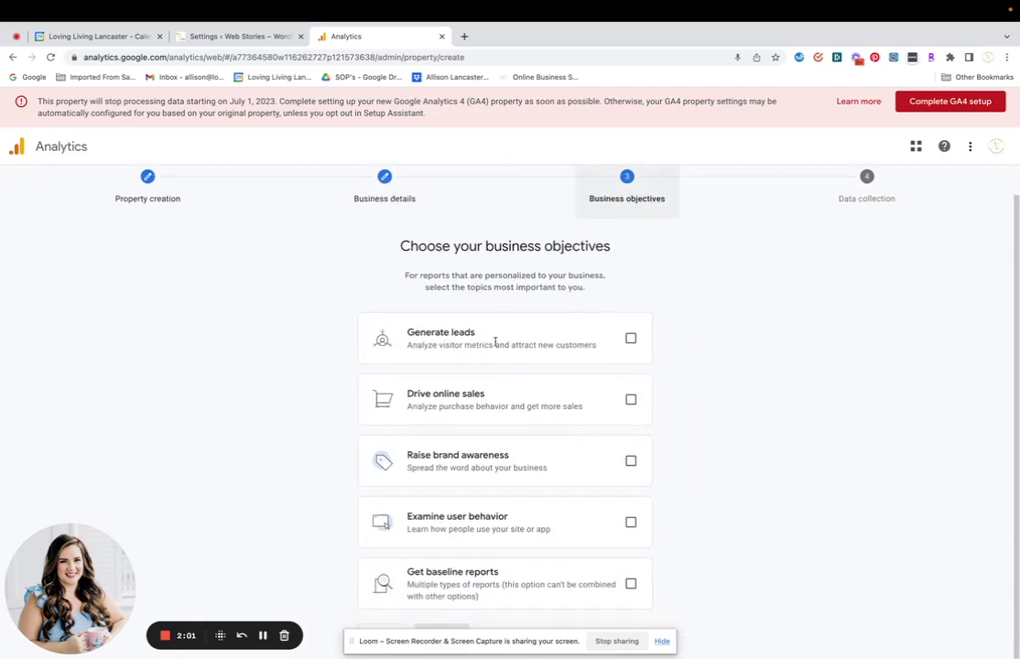
click(630, 340)
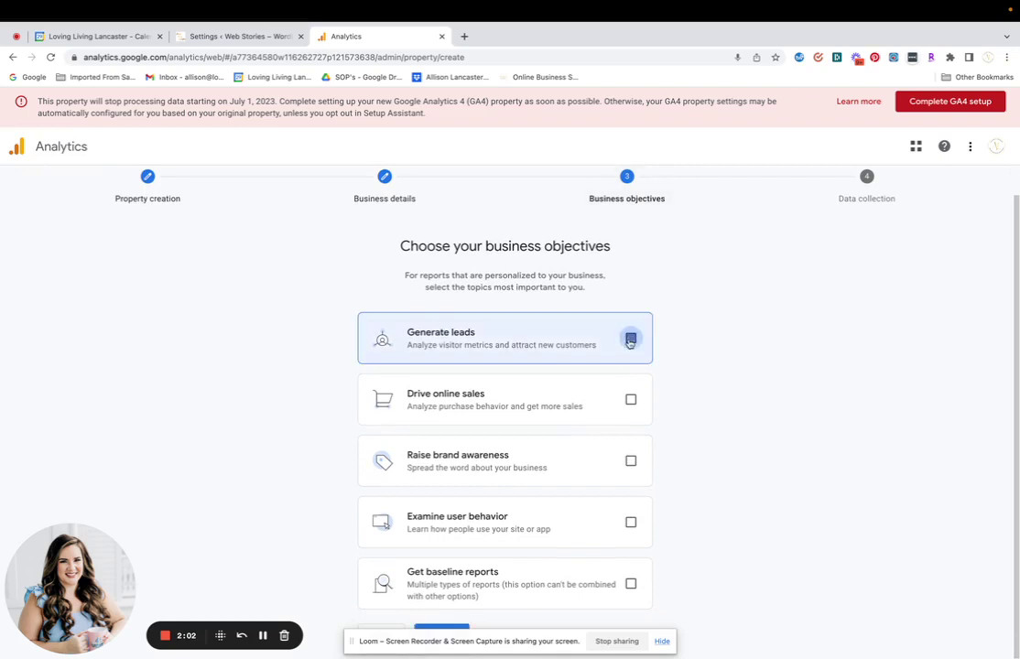
click(441, 628)
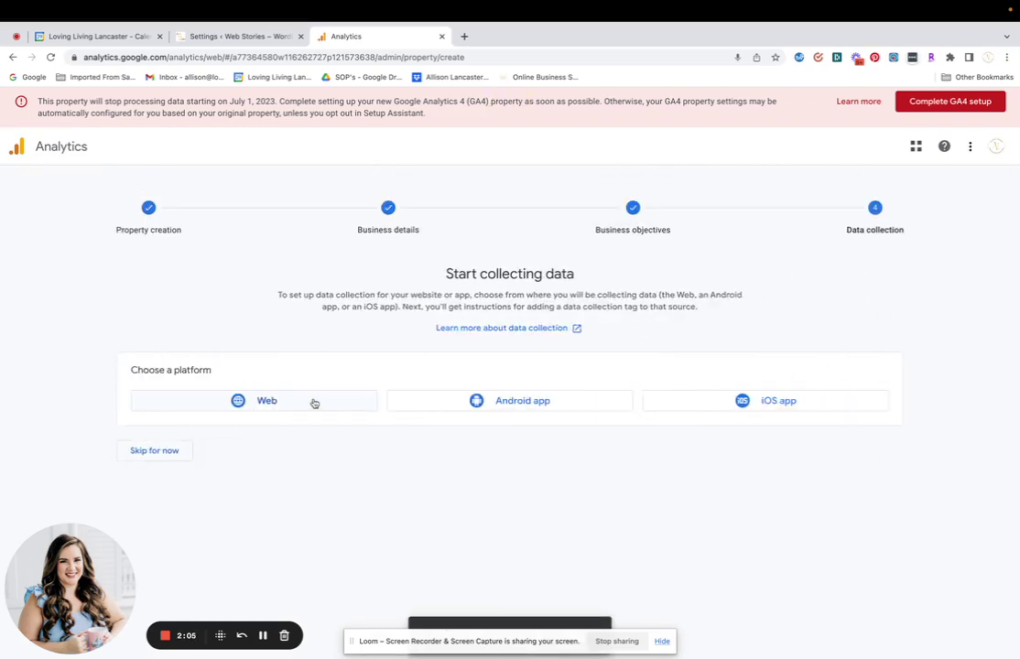
click(314, 402)
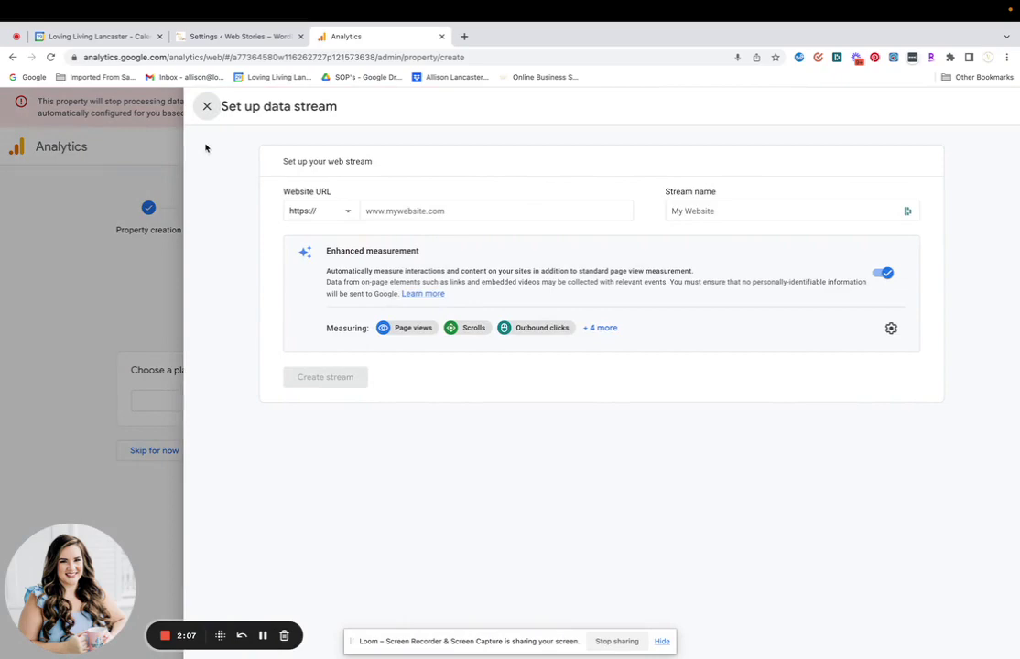
click(207, 108)
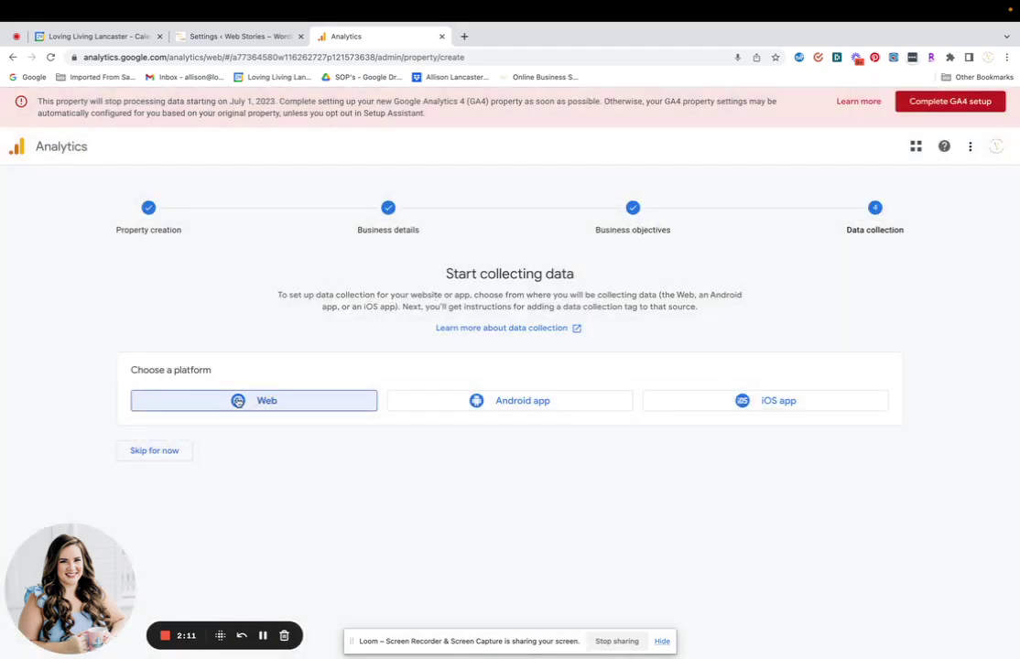
click(238, 401)
click(396, 212)
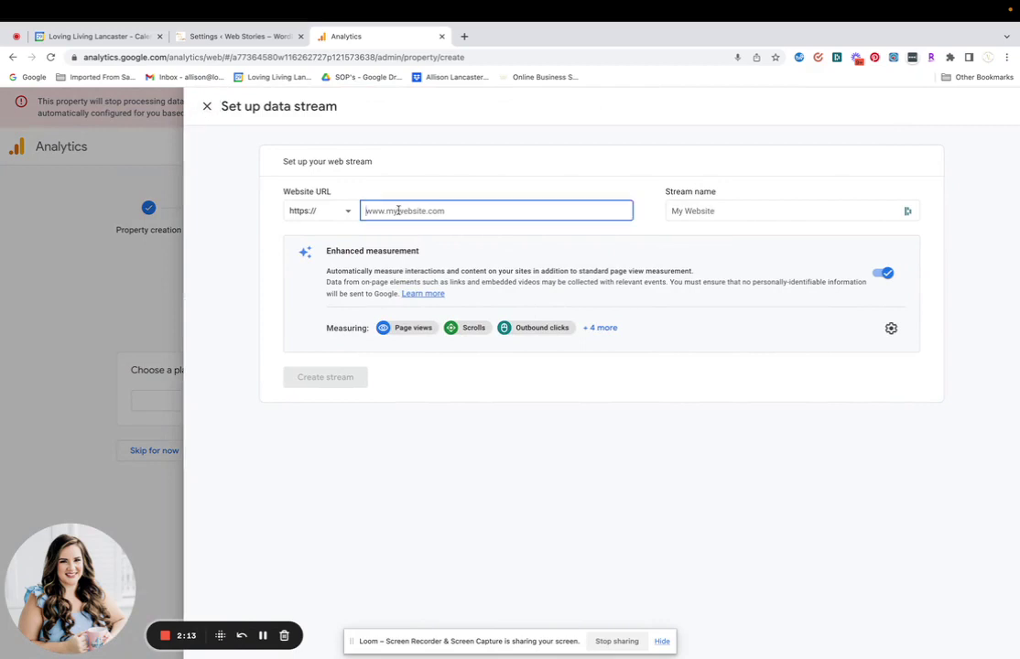
text(www.lovinglivinglancaster.com/web-stories)
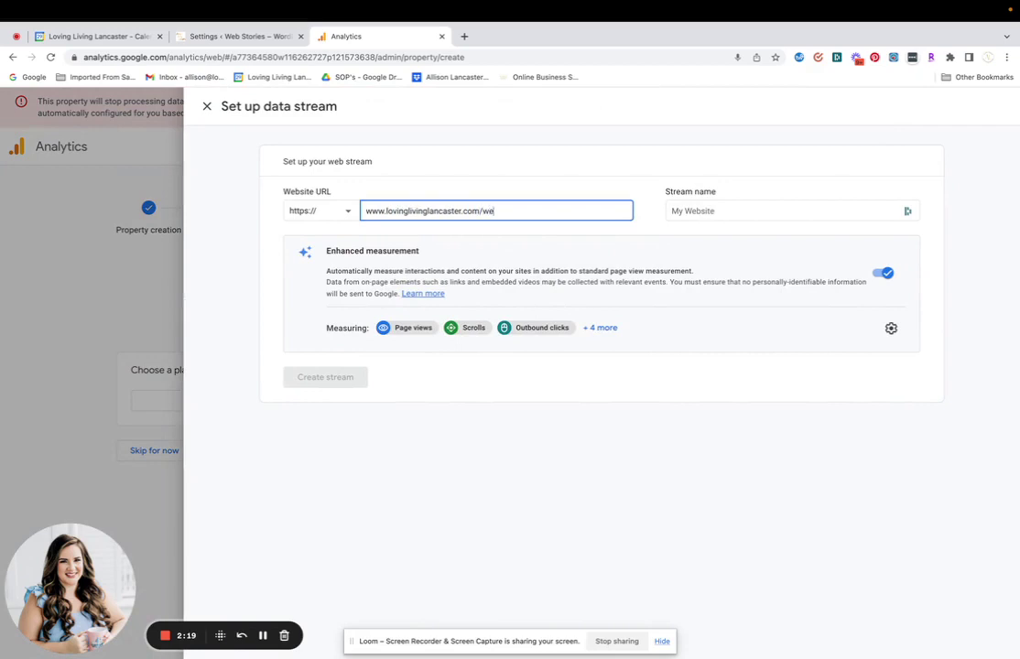
click(682, 211)
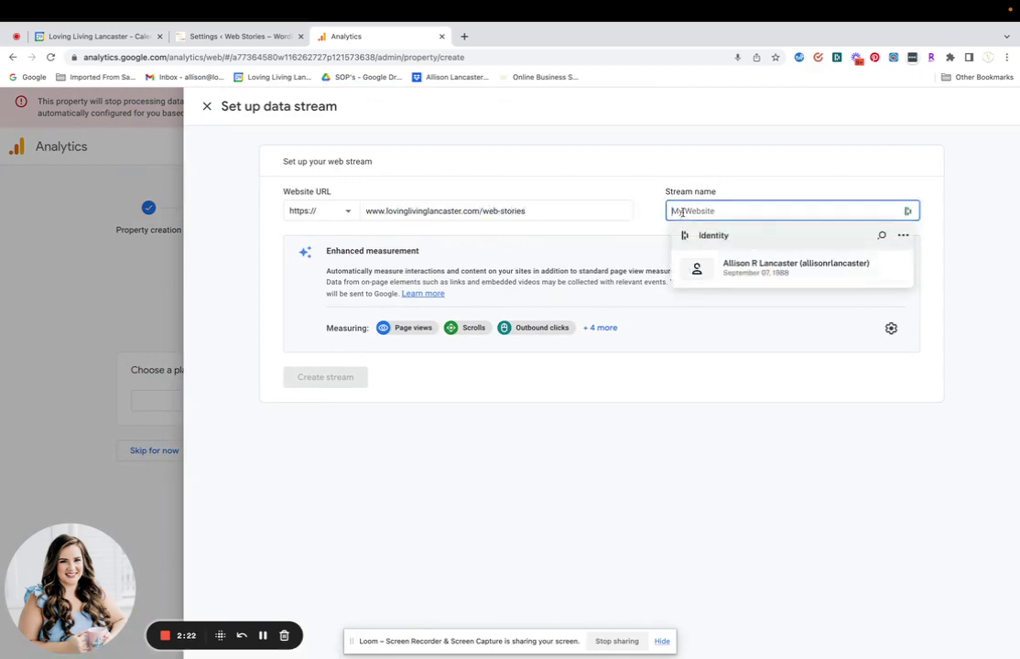
text(Web Sto)
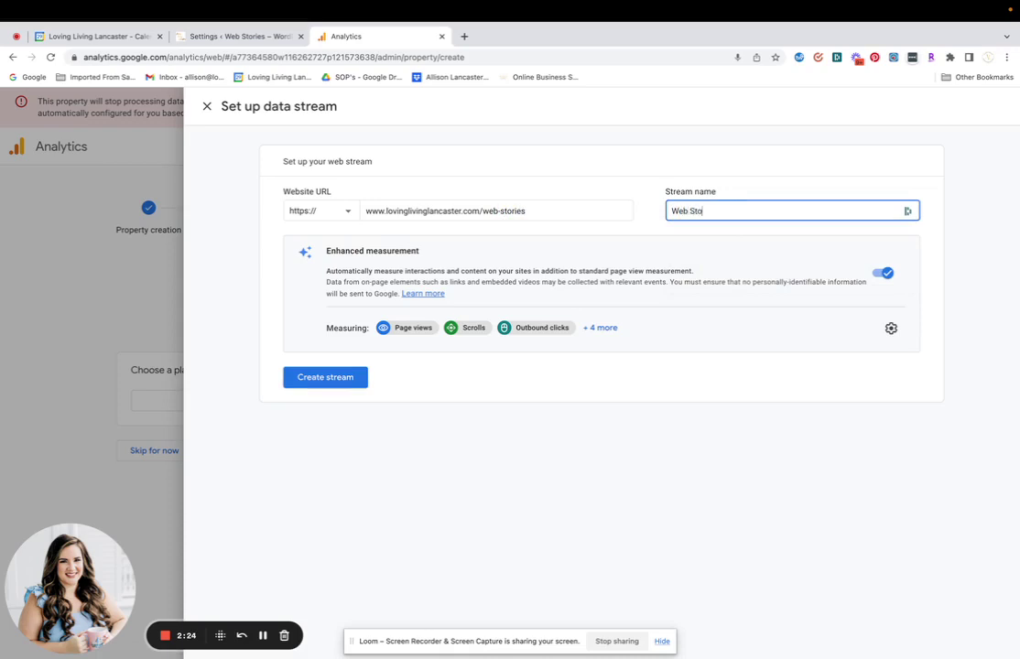
text(ries)
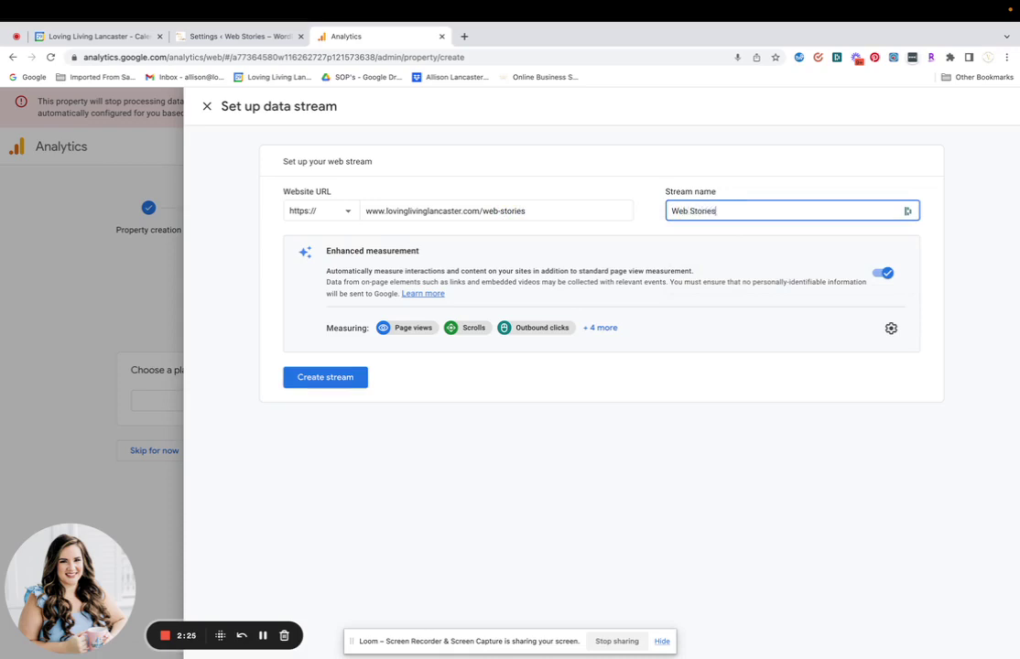
Create the Web Stories stream, copy its measurement ID, and go to WordPress Web Stories settings.
click(302, 381)
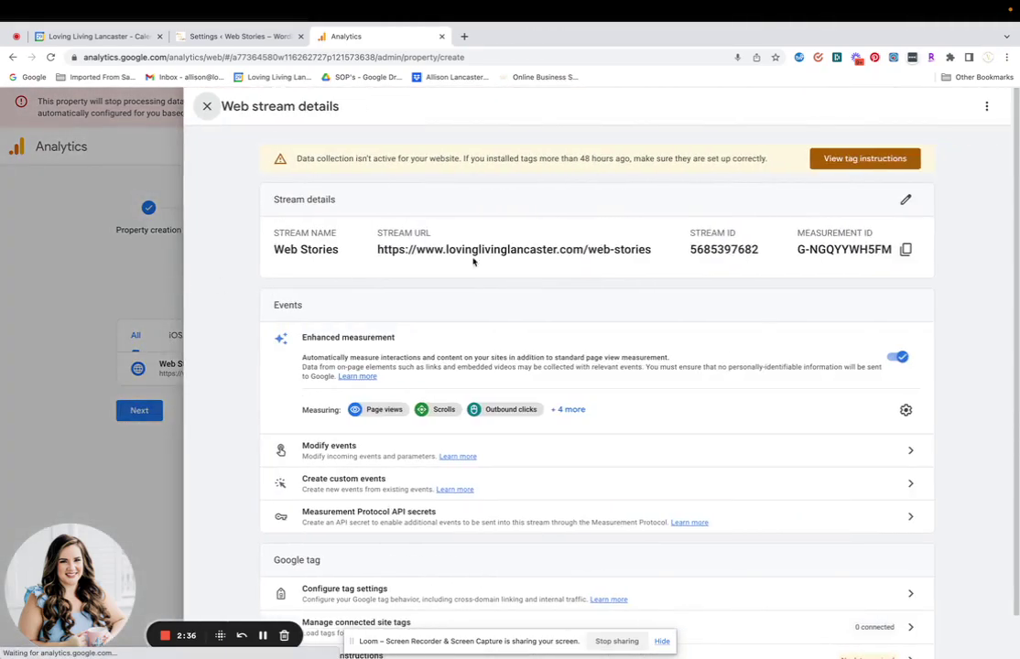
click(865, 158)
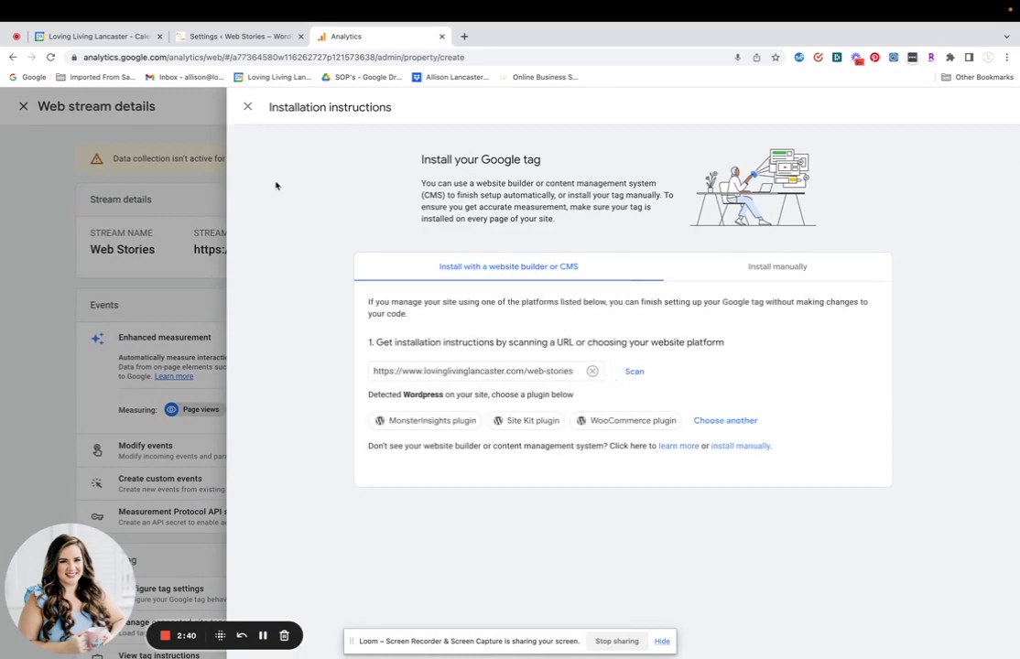
click(247, 107)
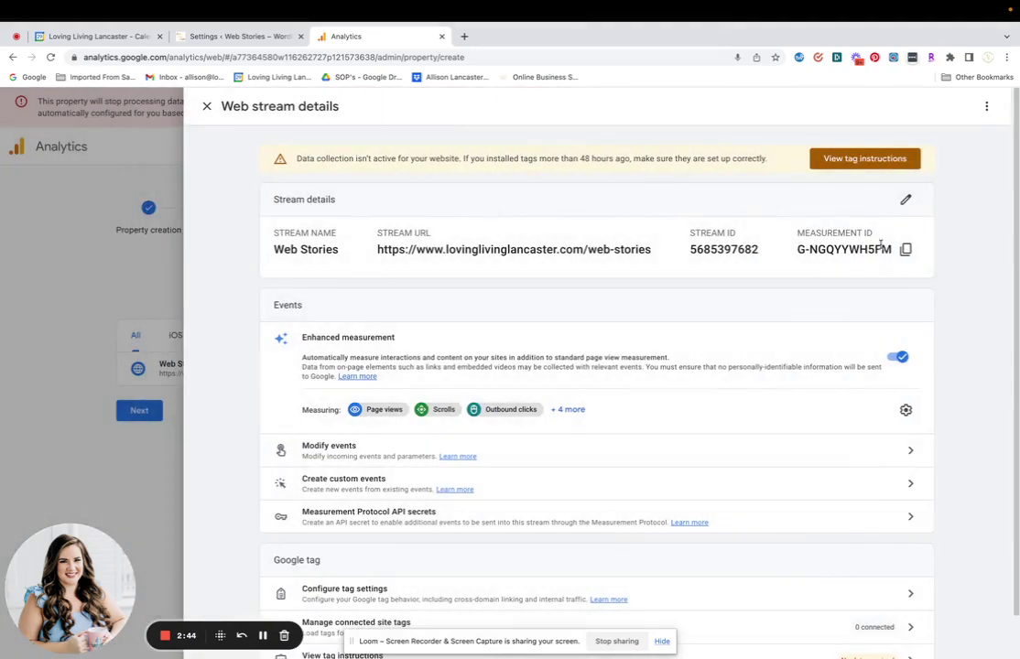
click(905, 249)
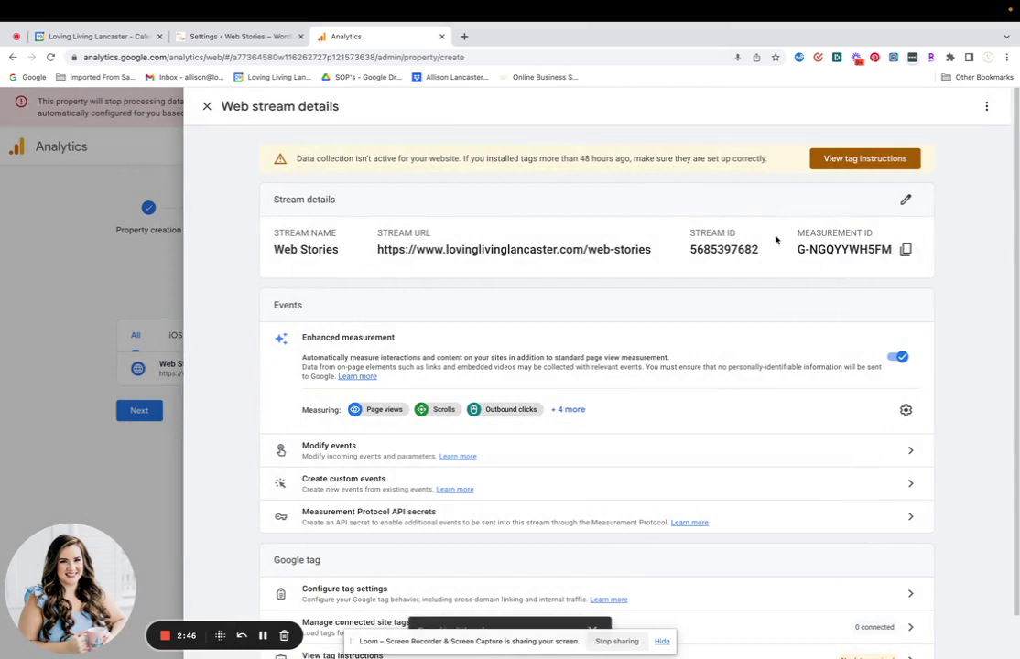
click(236, 37)
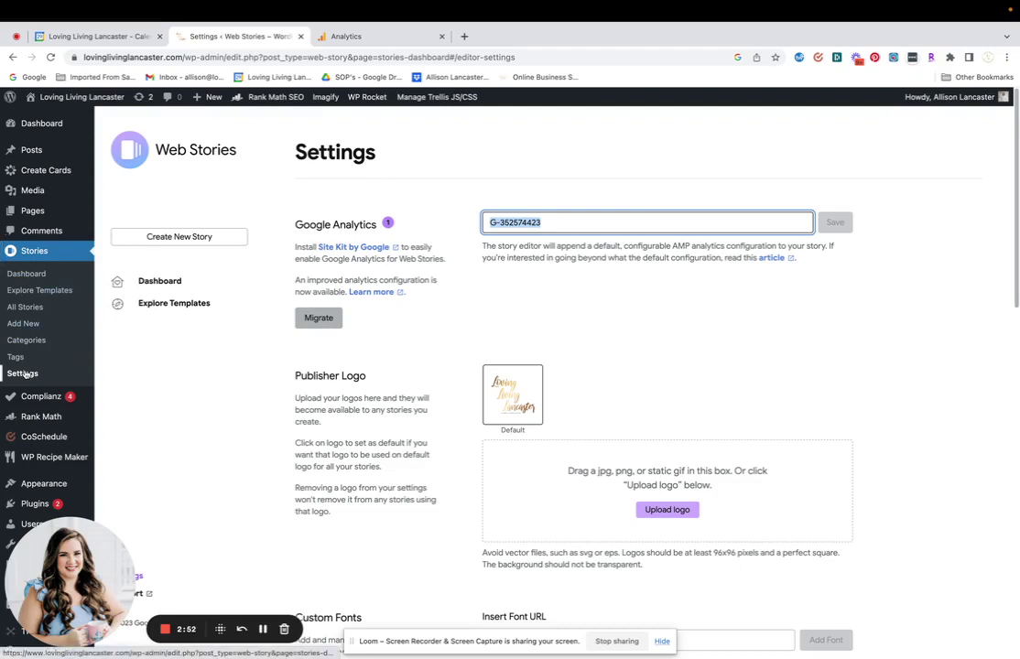
Paste the copied measurement ID into the Google Analytics field and save.
key(super+v)
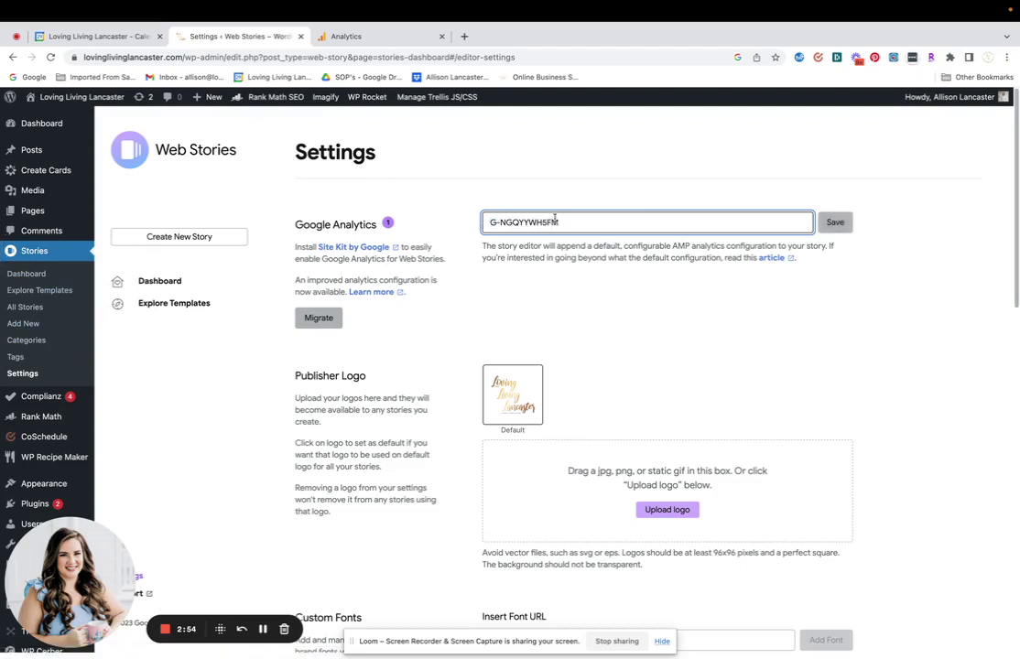
click(832, 223)
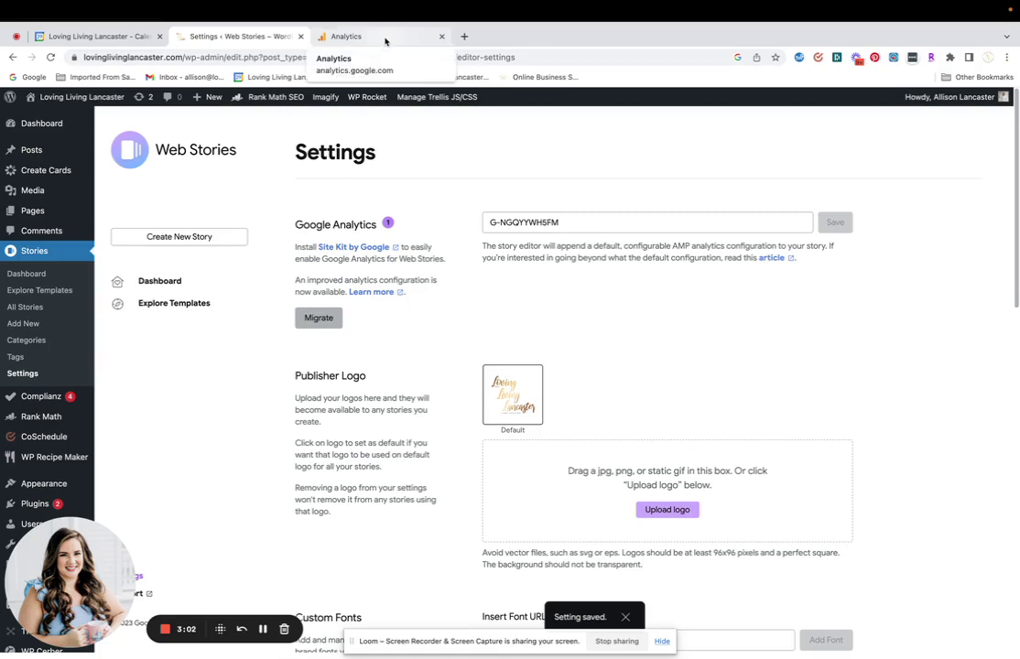
Back in Analytics, dismiss the stream details and survey, then complete the data collection step.
click(386, 41)
key(Escape)
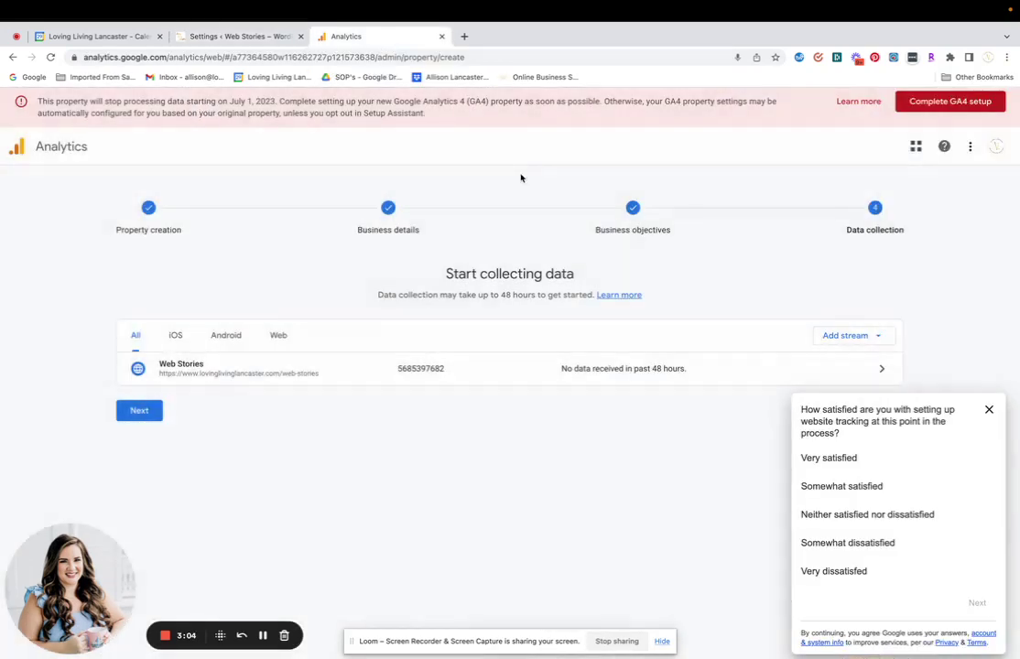
click(989, 409)
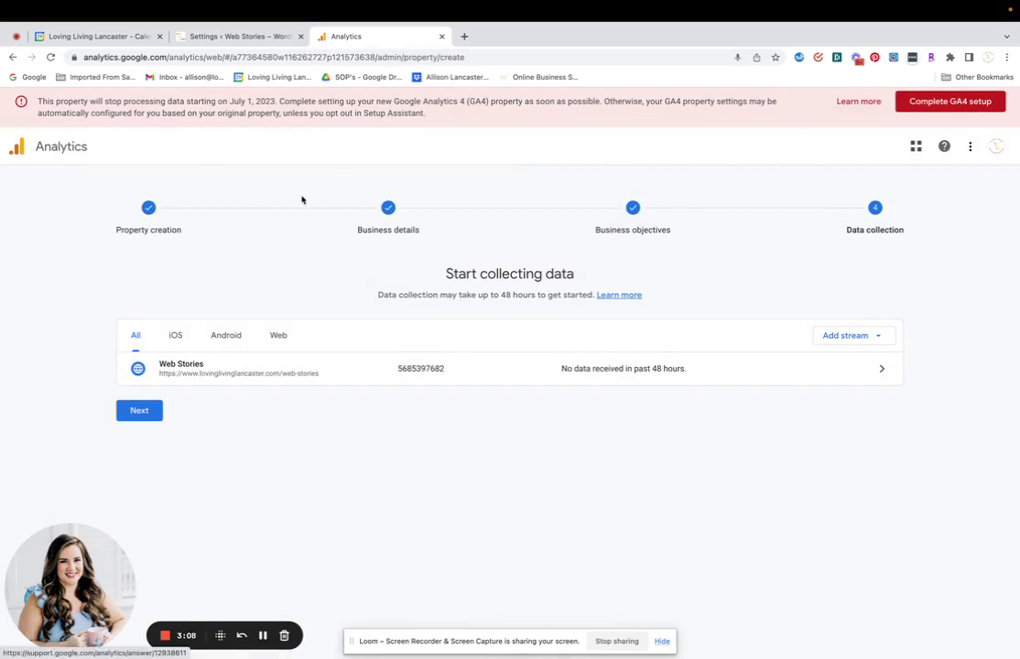
click(138, 414)
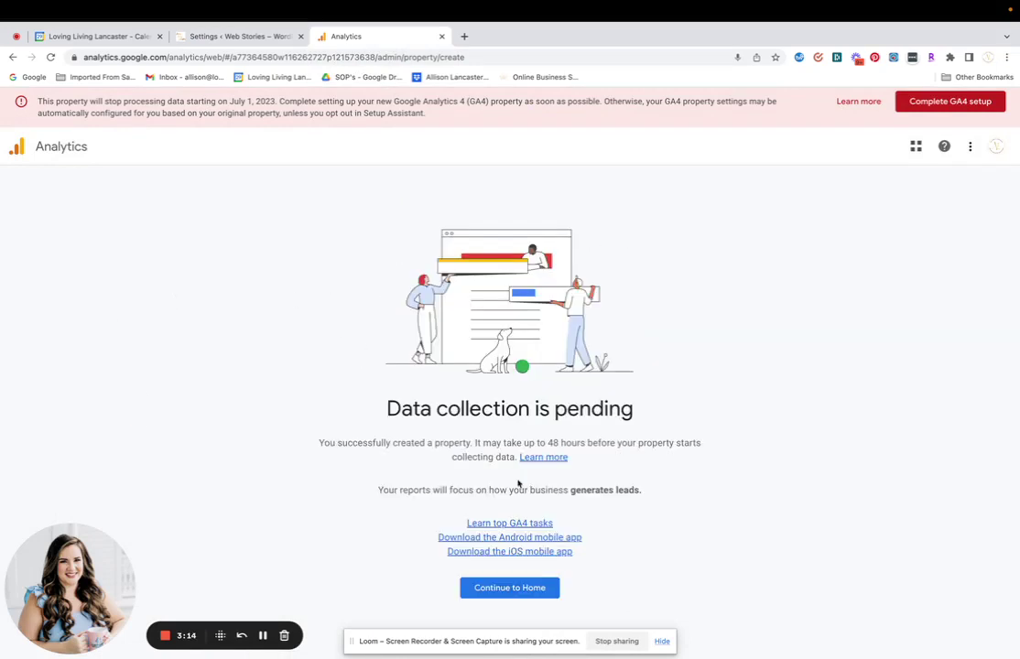